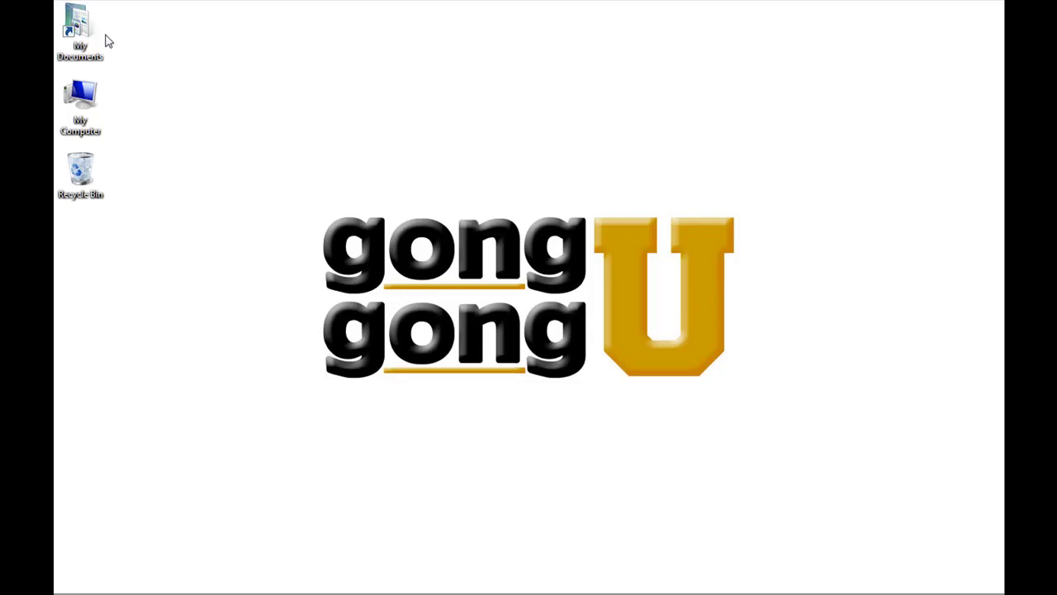
Open My Documents from the desktop to show the Demo Documents folder's five files
double_click(81, 33)
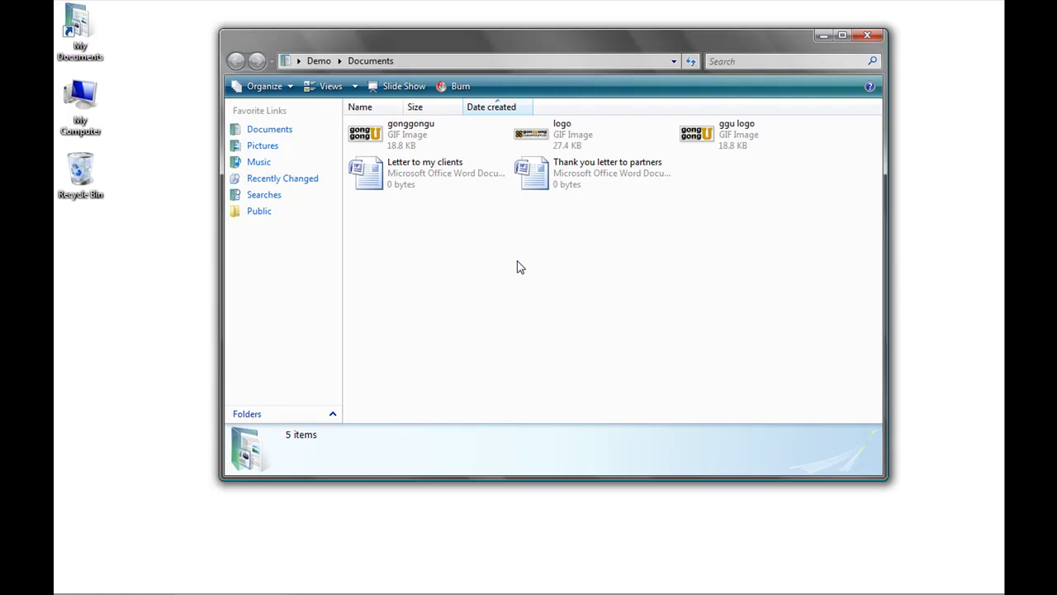
Switch the Documents file list to Details view with the Views slider
click(357, 93)
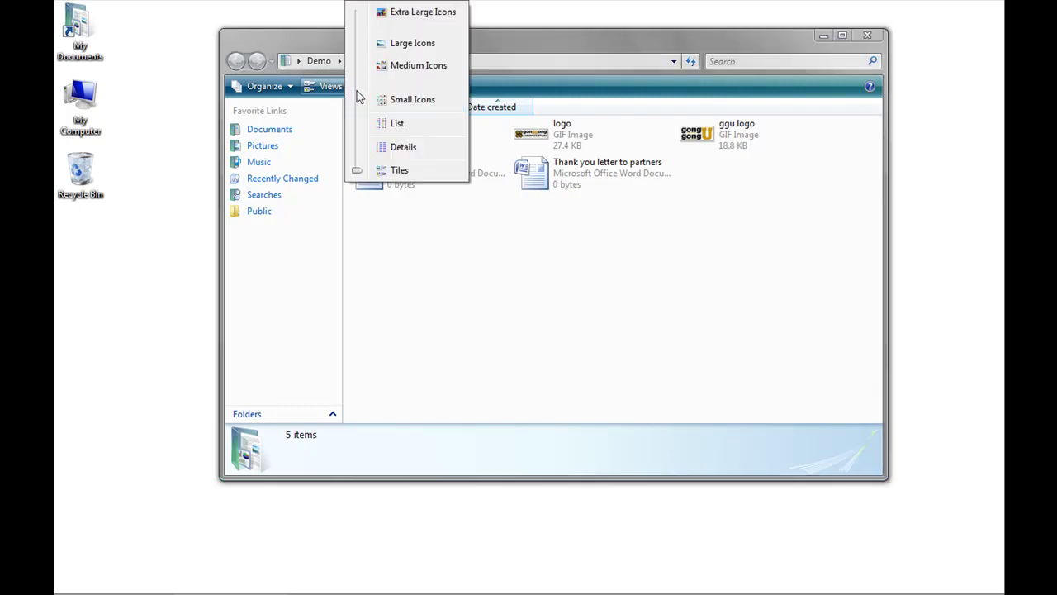
mouse_move(354, 167)
mouse_down()
mouse_move(358, 25)
mouse_move(355, 149)
mouse_up()
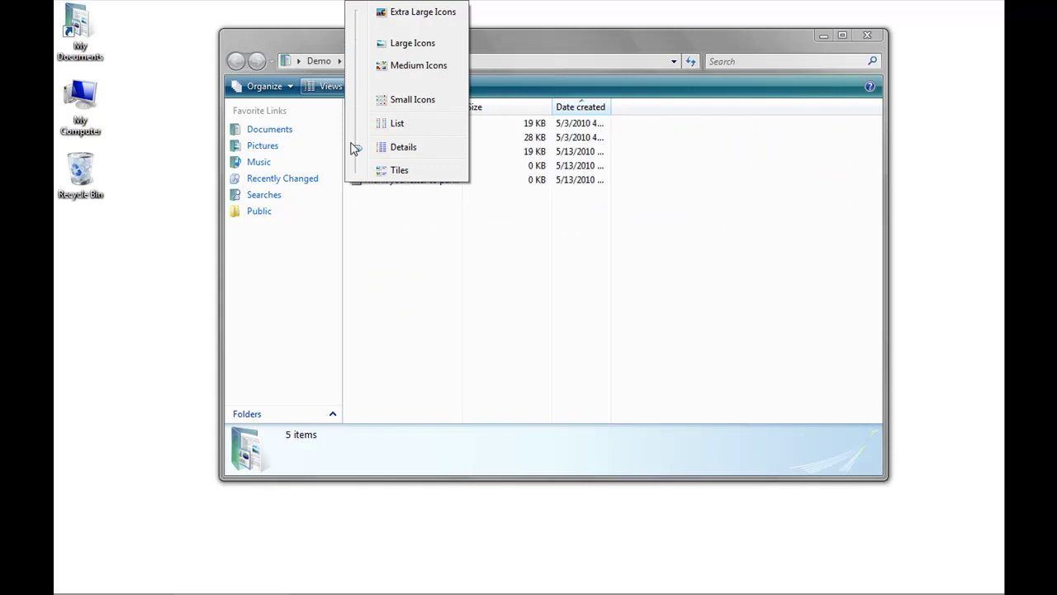
mouse_move(353, 147)
mouse_down()
mouse_move(359, 176)
mouse_move(360, 159)
mouse_up()
click(360, 158)
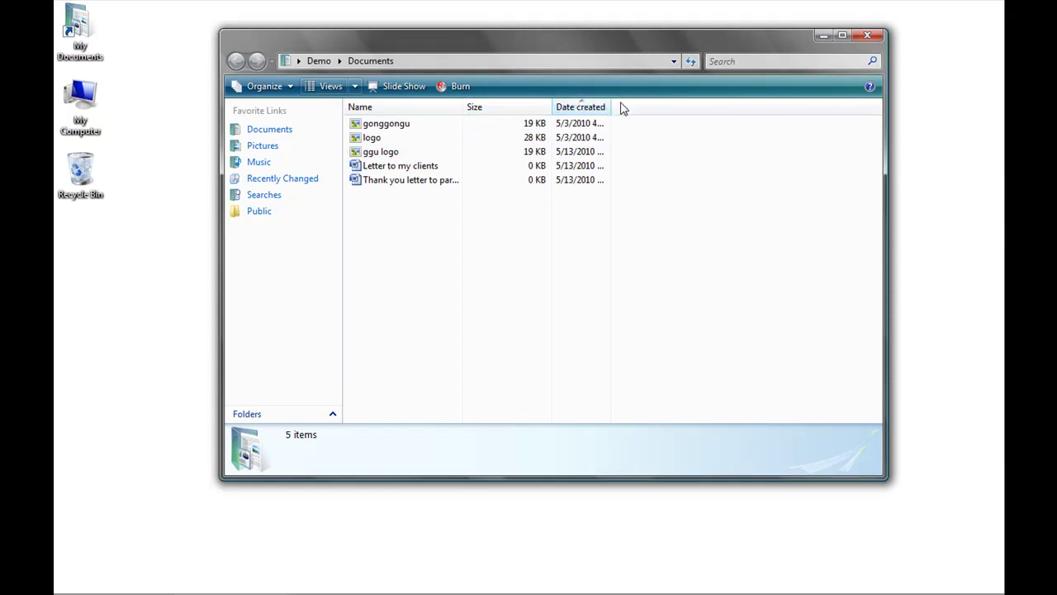
Widen the Date created column and add a Type column through Choose Details
drag(610, 107, 641, 107)
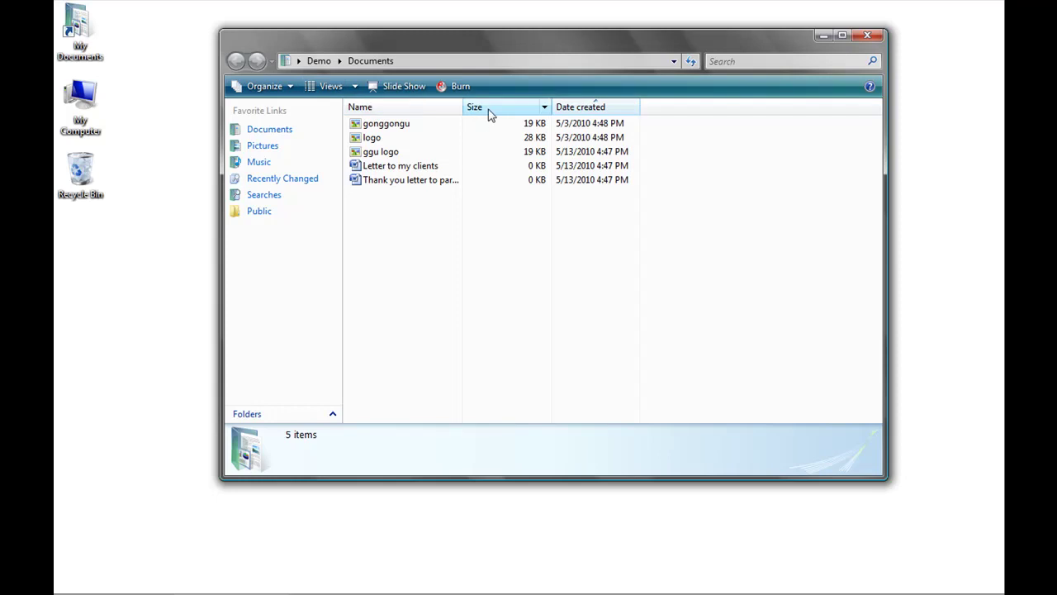
right_click(652, 112)
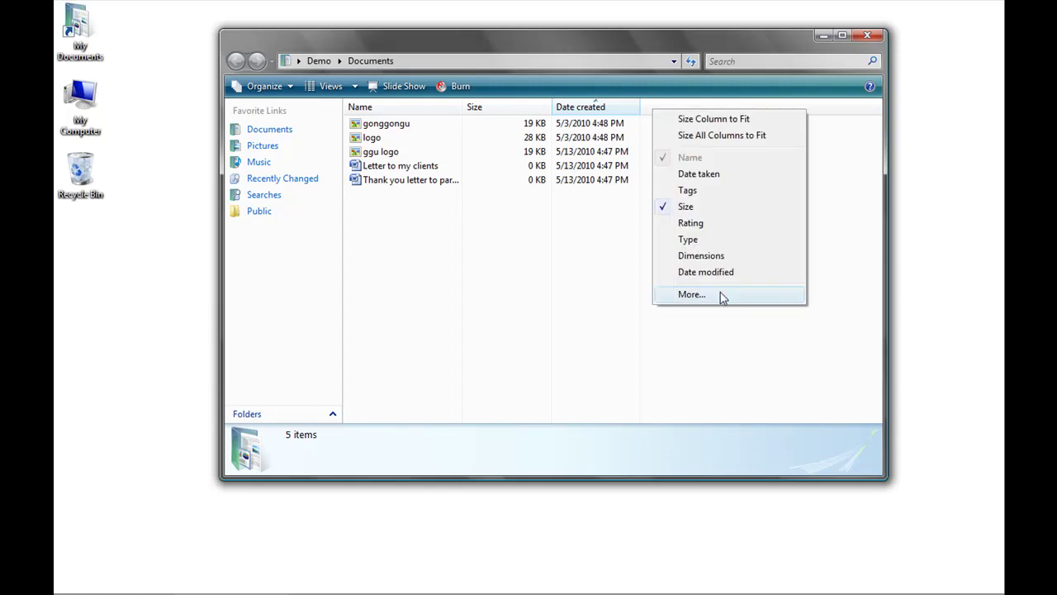
click(721, 295)
drag(571, 208, 571, 376)
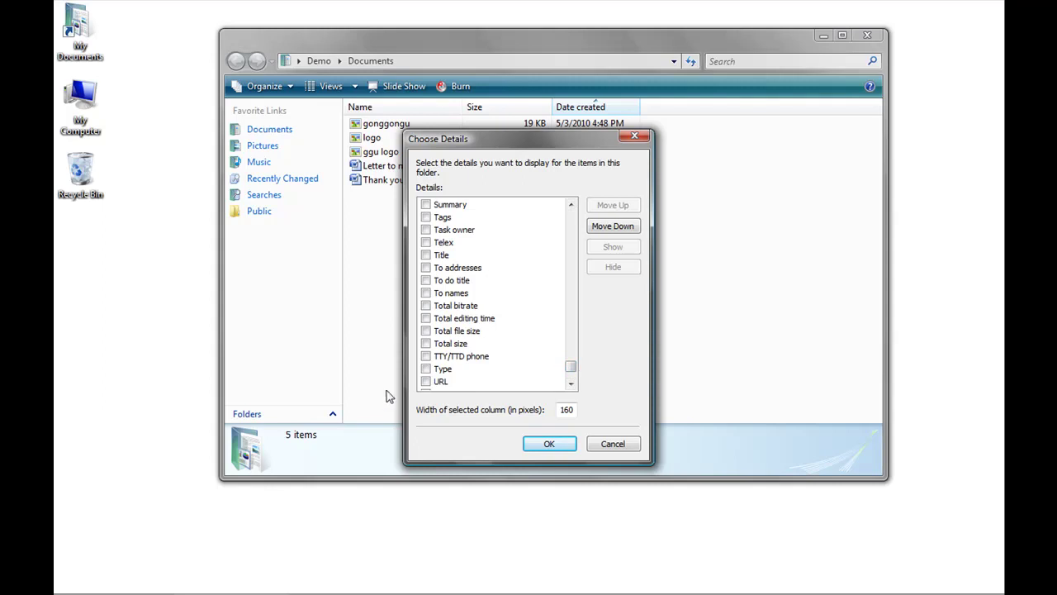
click(426, 369)
click(558, 445)
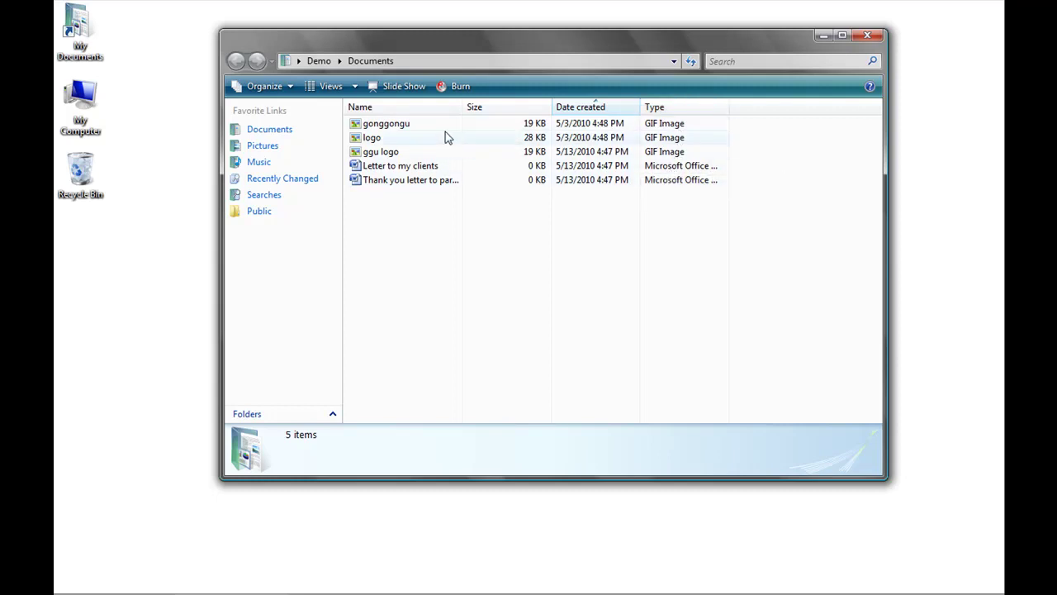
Try sorting by Name, Size and Date created, finishing with the list sorted by Type
click(427, 112)
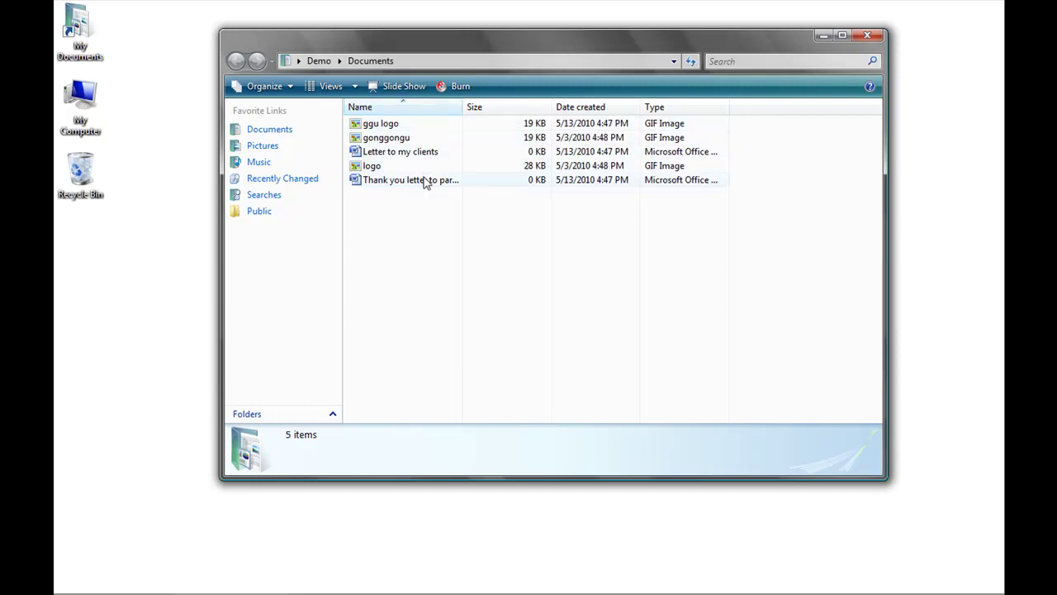
click(426, 110)
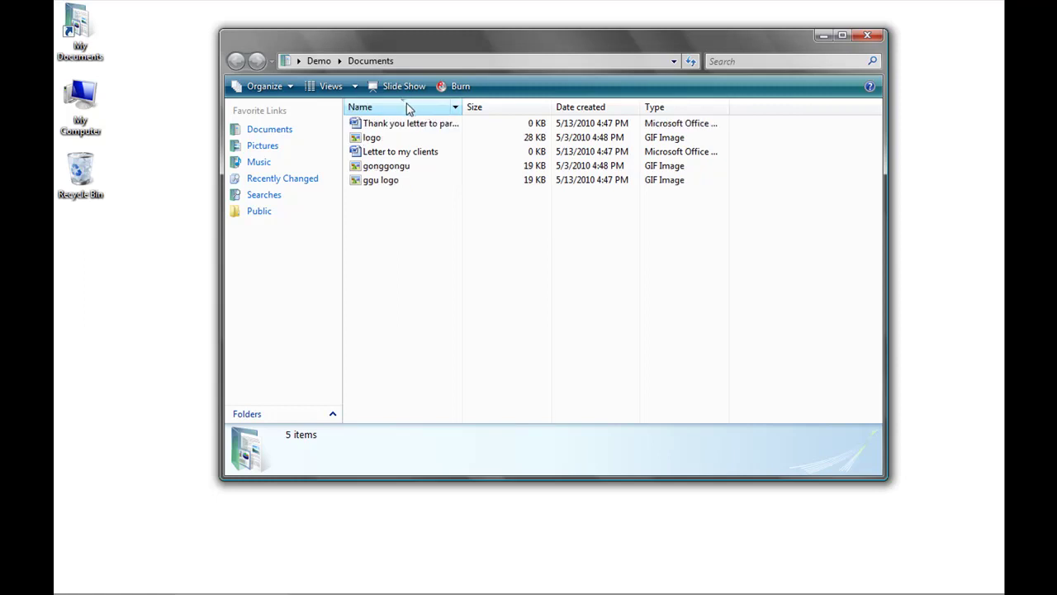
mouse_move(441, 170)
click(507, 109)
click(508, 112)
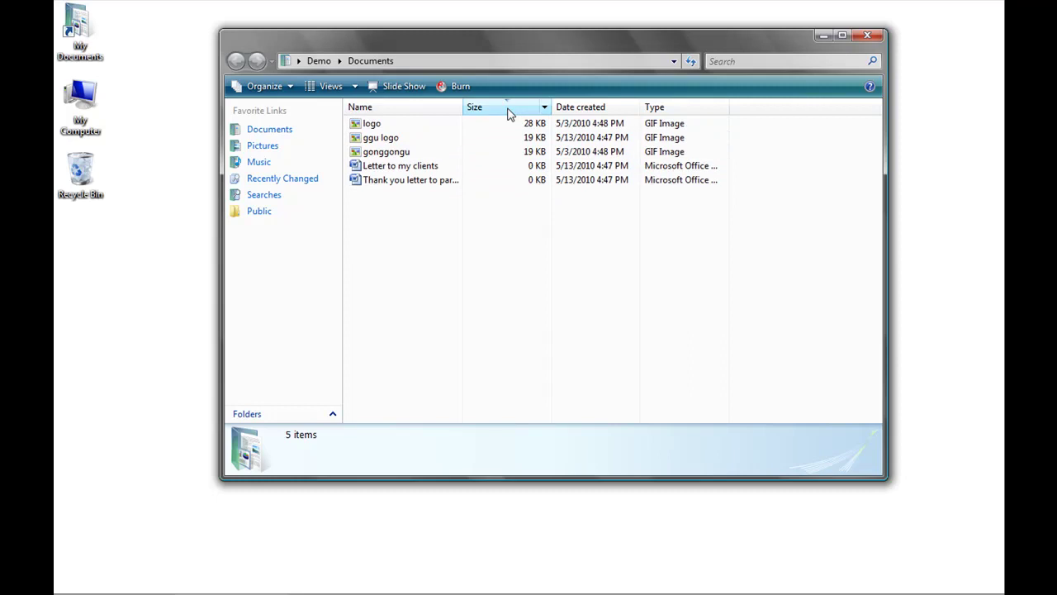
click(574, 109)
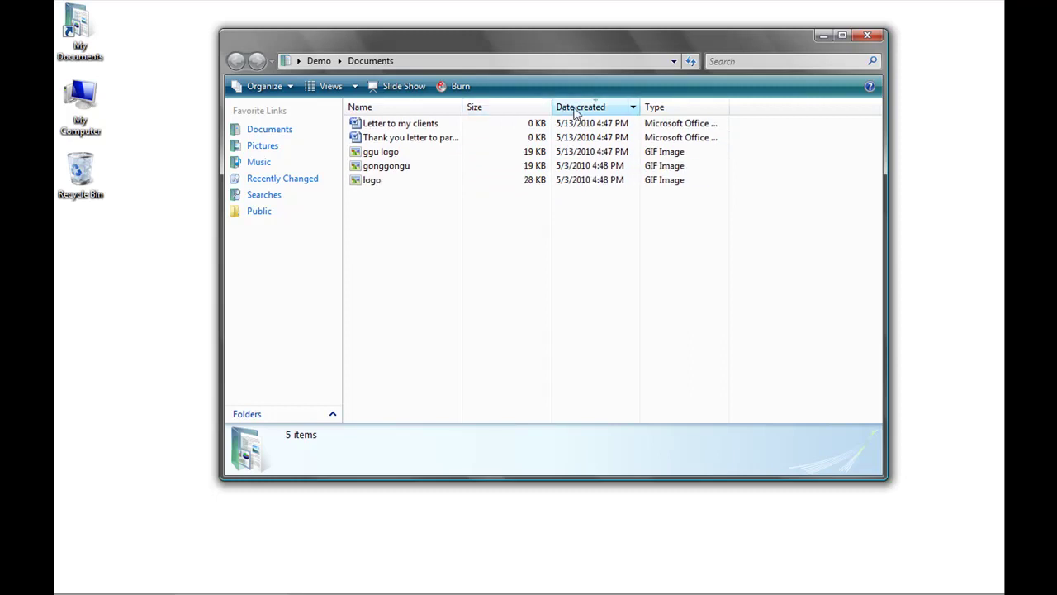
click(660, 109)
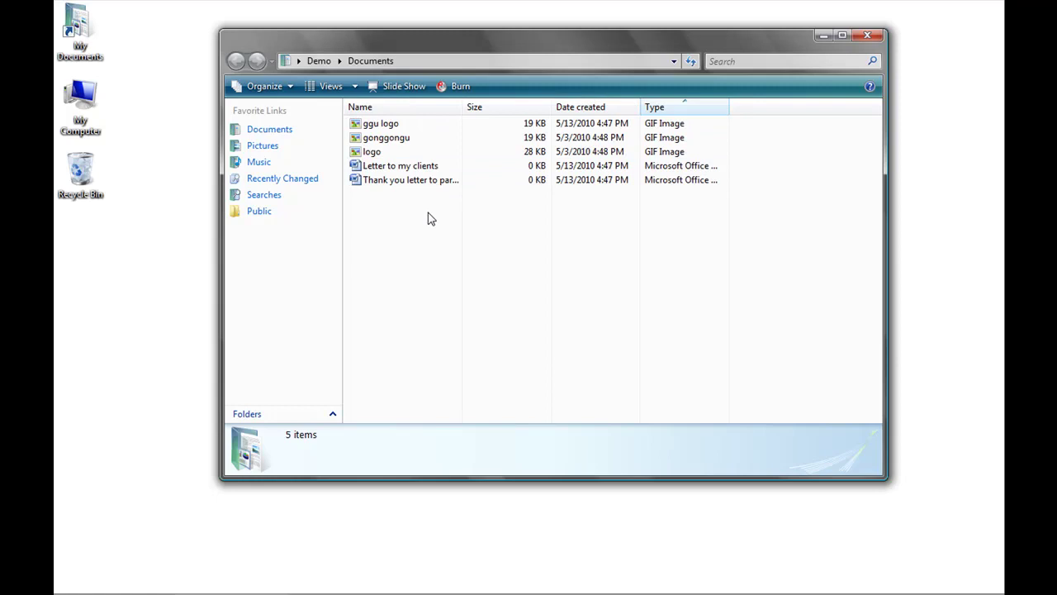
Create a new folder named 'Graphics' in Documents
right_click(400, 298)
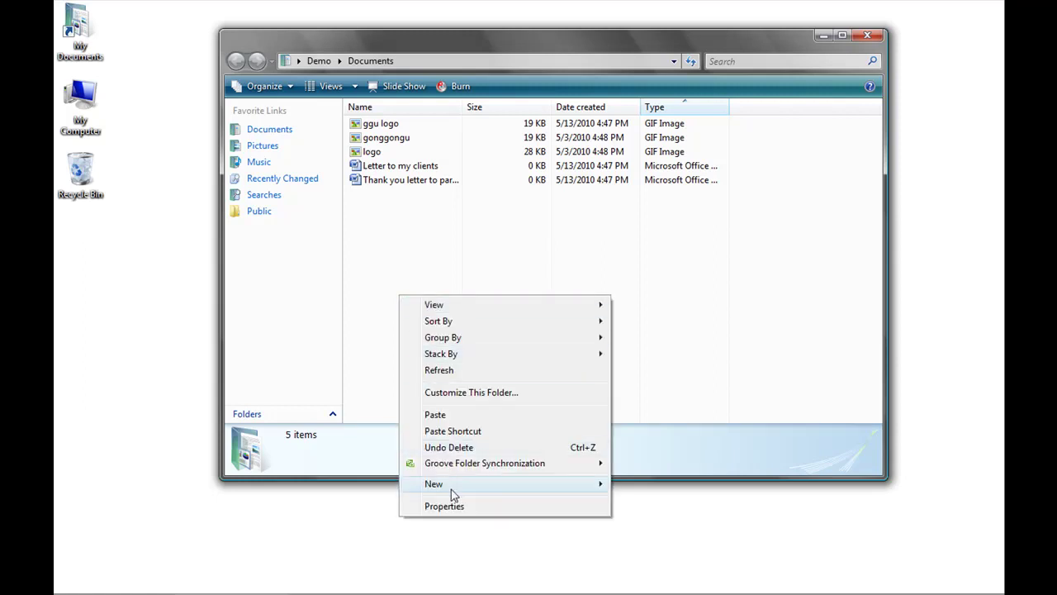
mouse_move(453, 492)
click(648, 282)
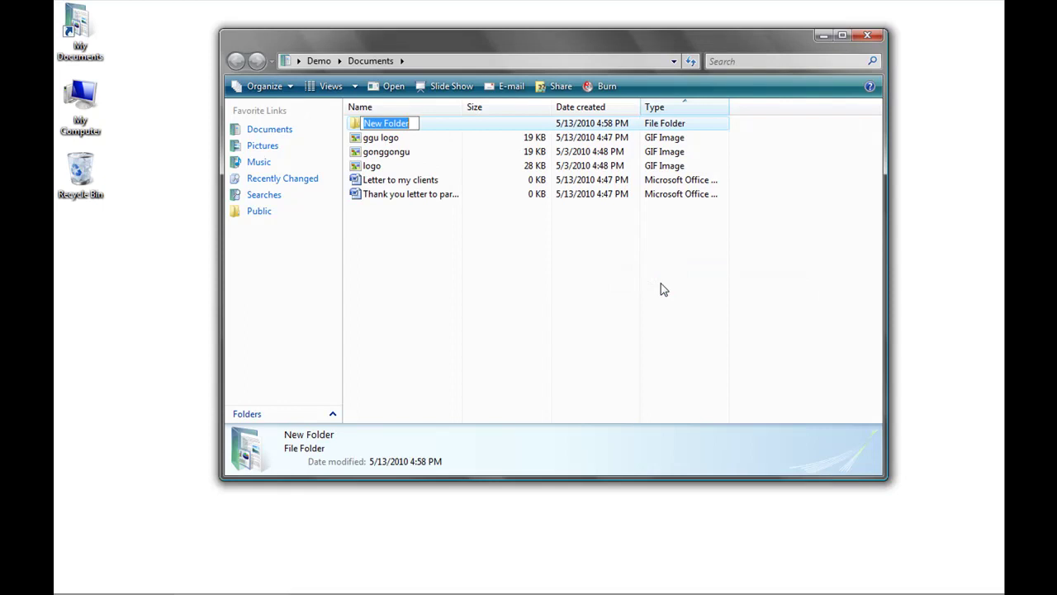
text(Graphics)
key(Return)
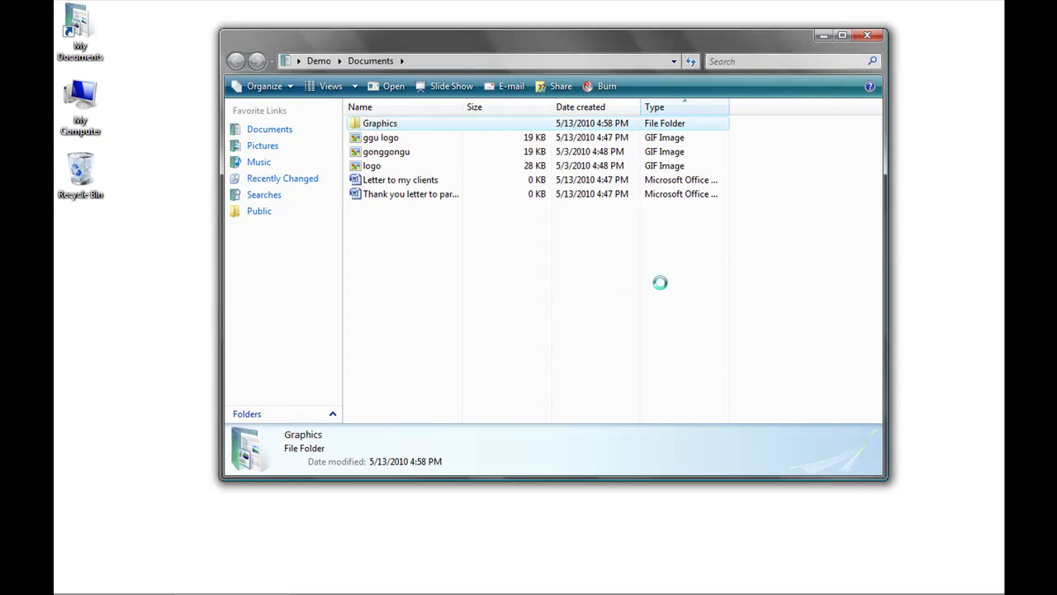
Create a second new folder named 'Word Files'
right_click(426, 282)
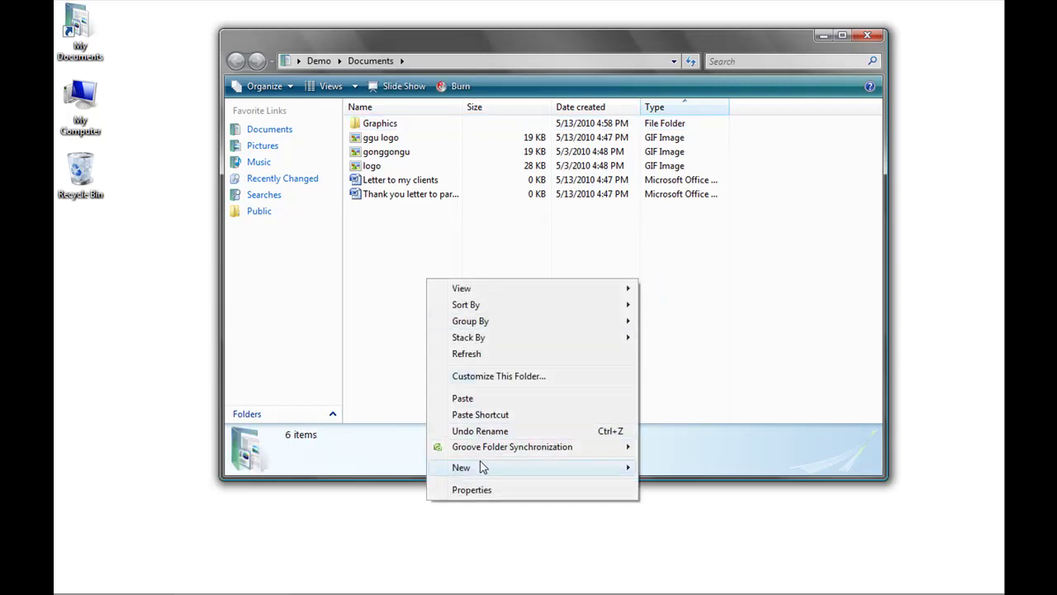
mouse_move(482, 464)
click(646, 264)
text(Word Files)
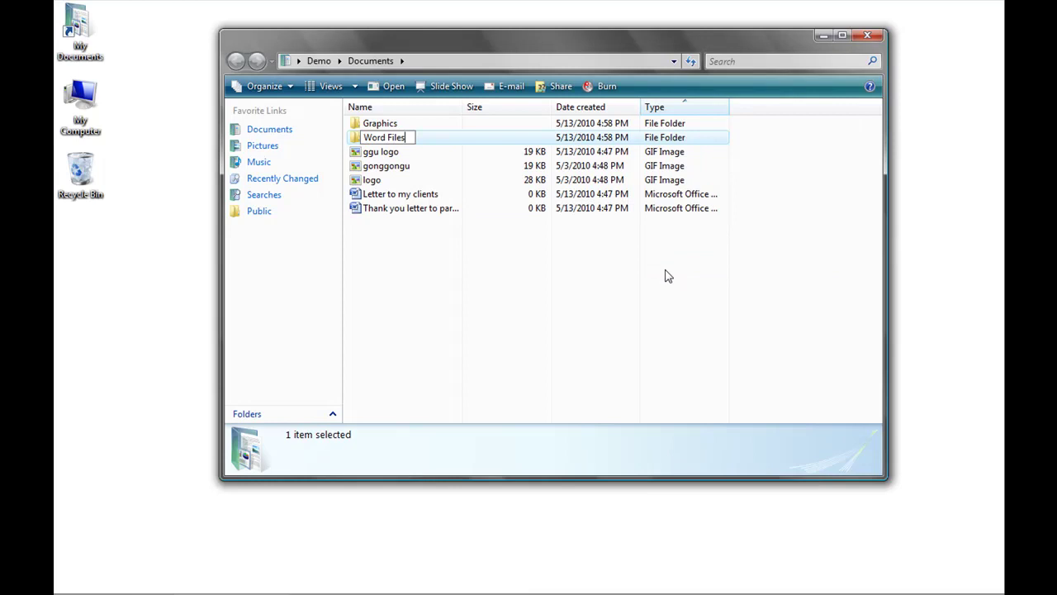
key(Return)
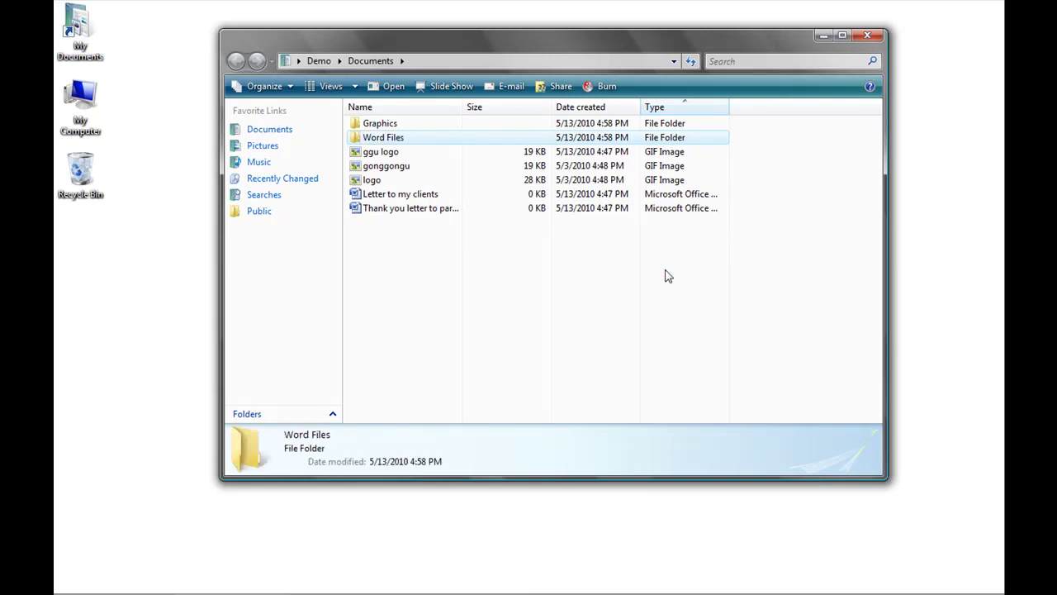
Rename the gonggongu image to 'Gong Gong U logo', then box-select the two Word letters
click(443, 171)
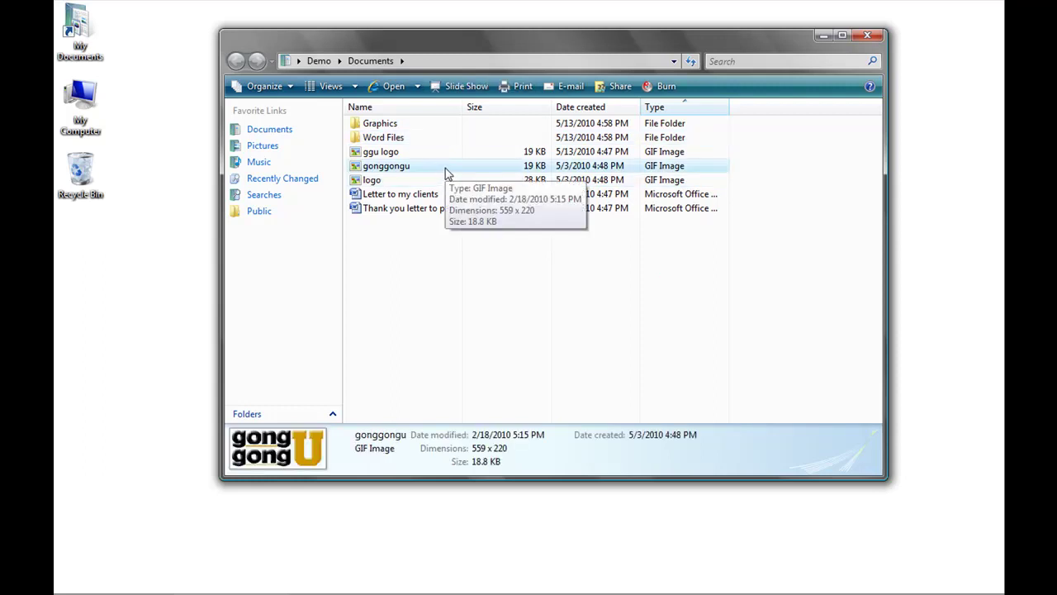
right_click(446, 173)
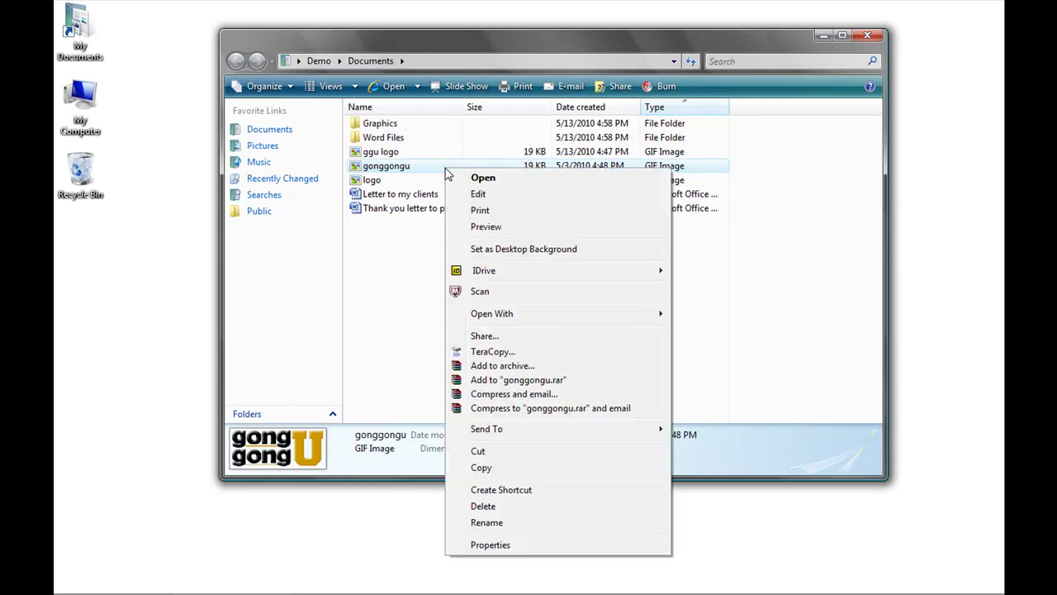
click(520, 523)
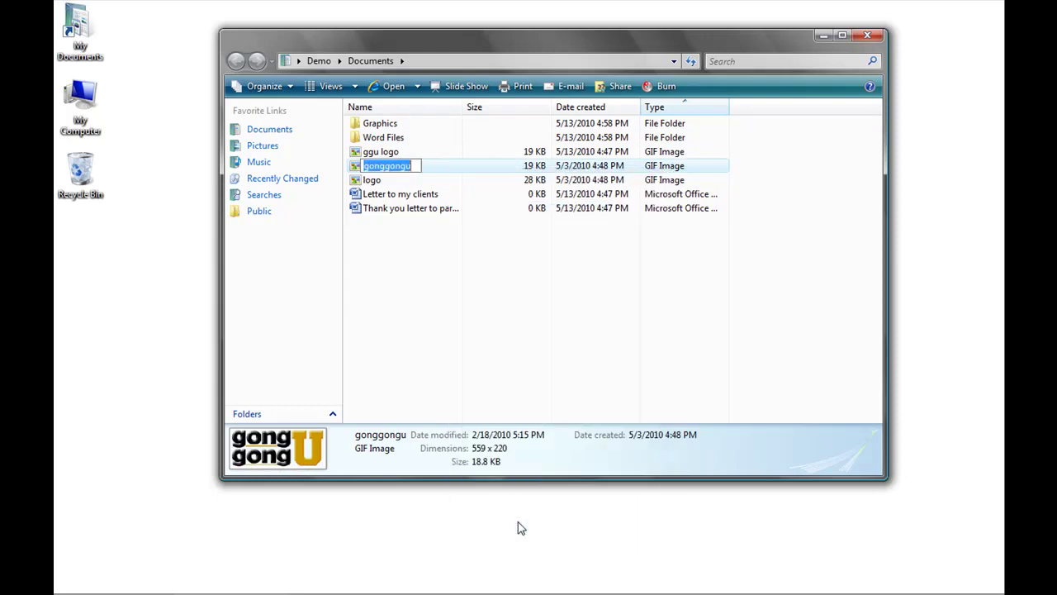
text(Gon)
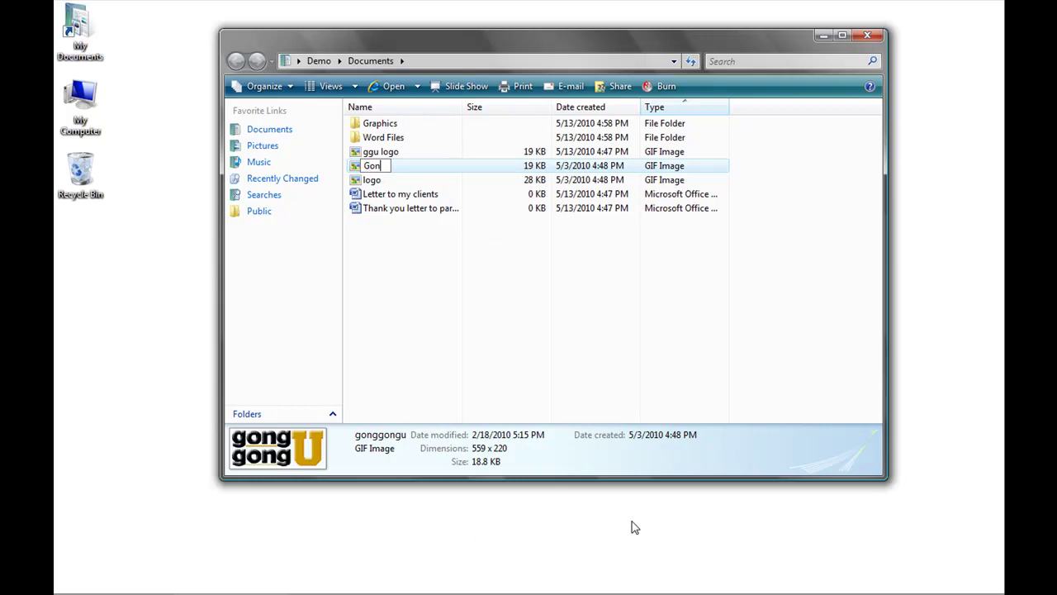
text(g Gong U logo)
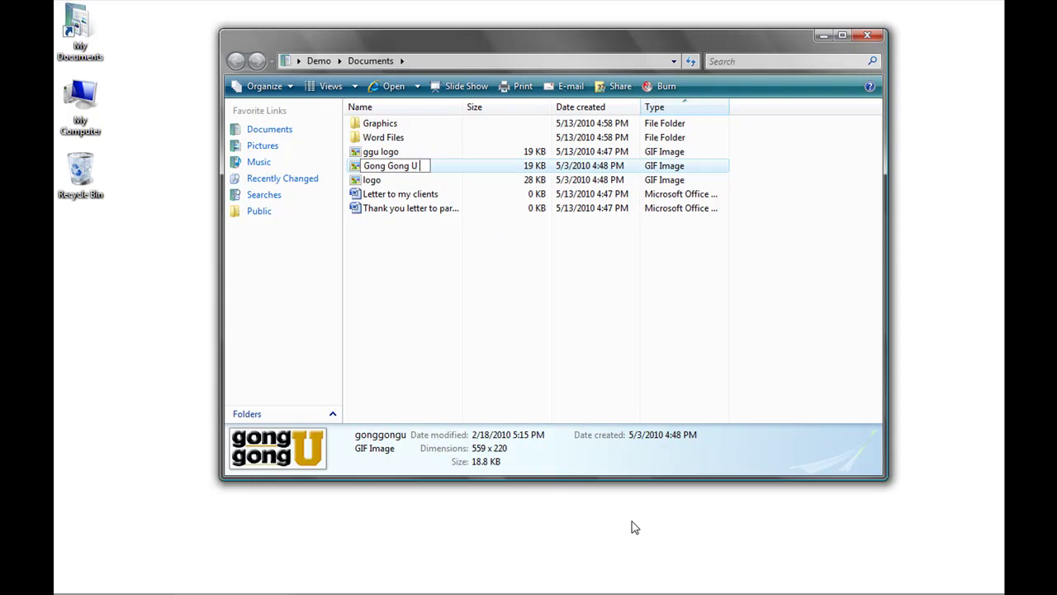
click(438, 269)
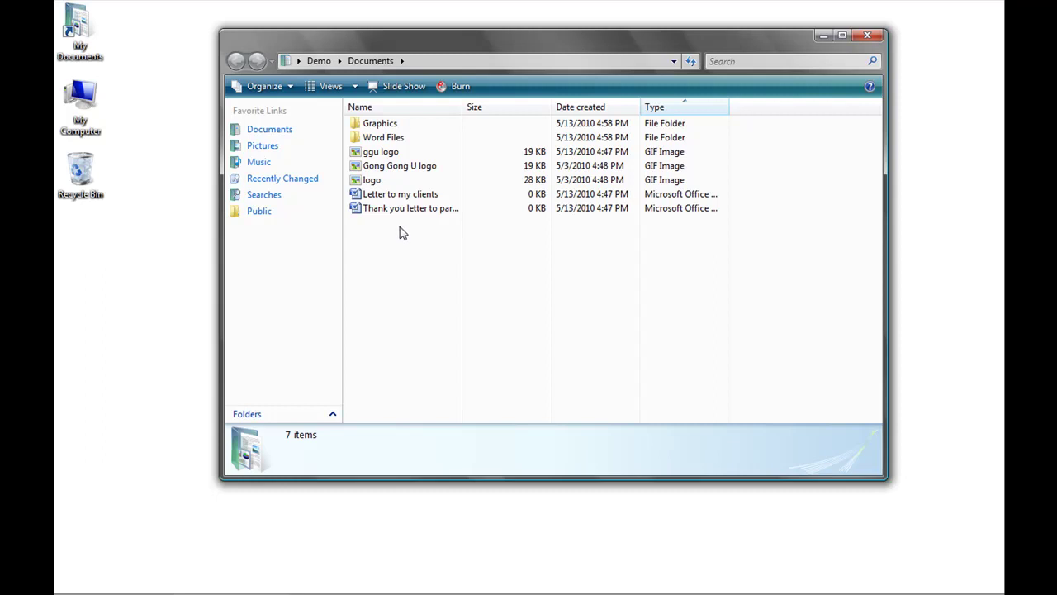
drag(399, 226, 365, 199)
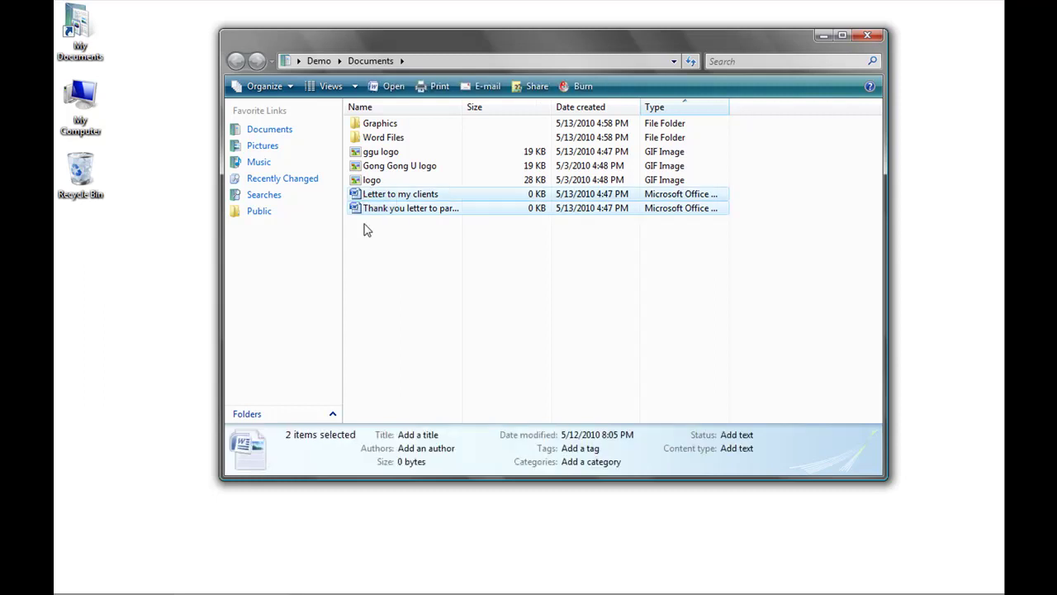
click(366, 230)
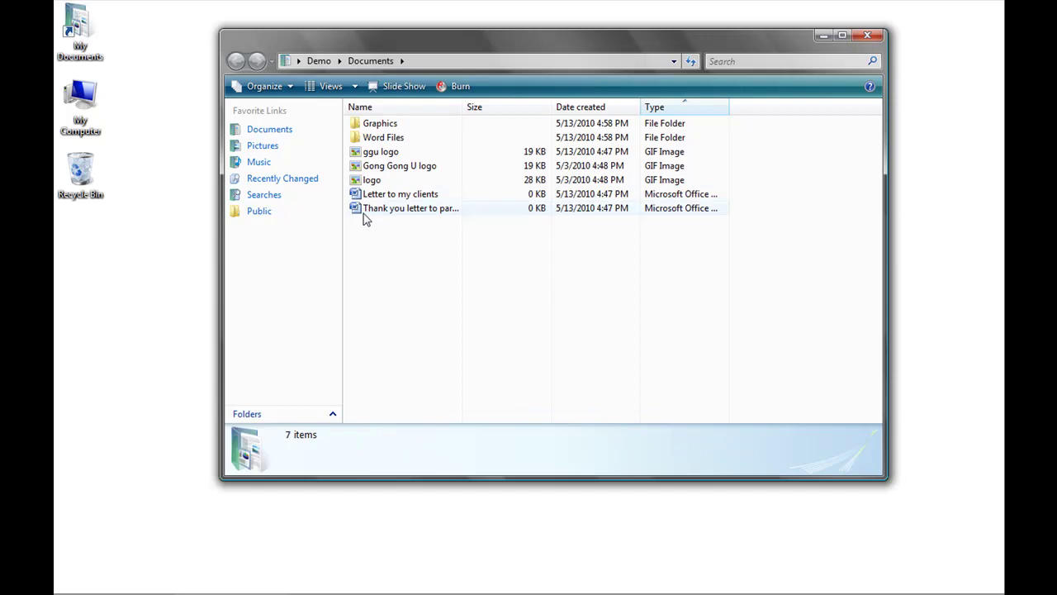
ctrl+click(371, 211)
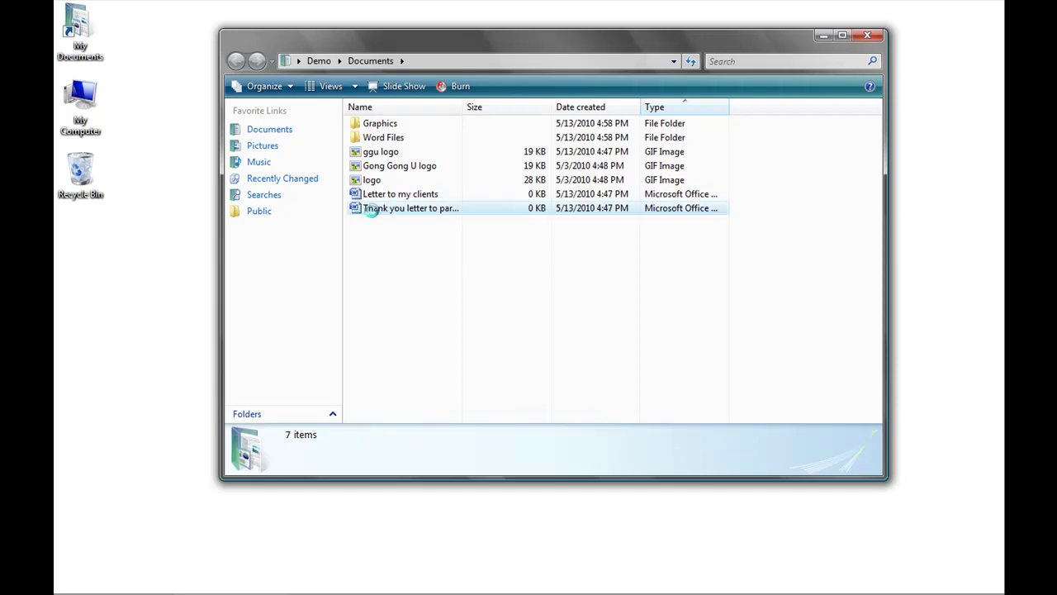
ctrl+click(442, 194)
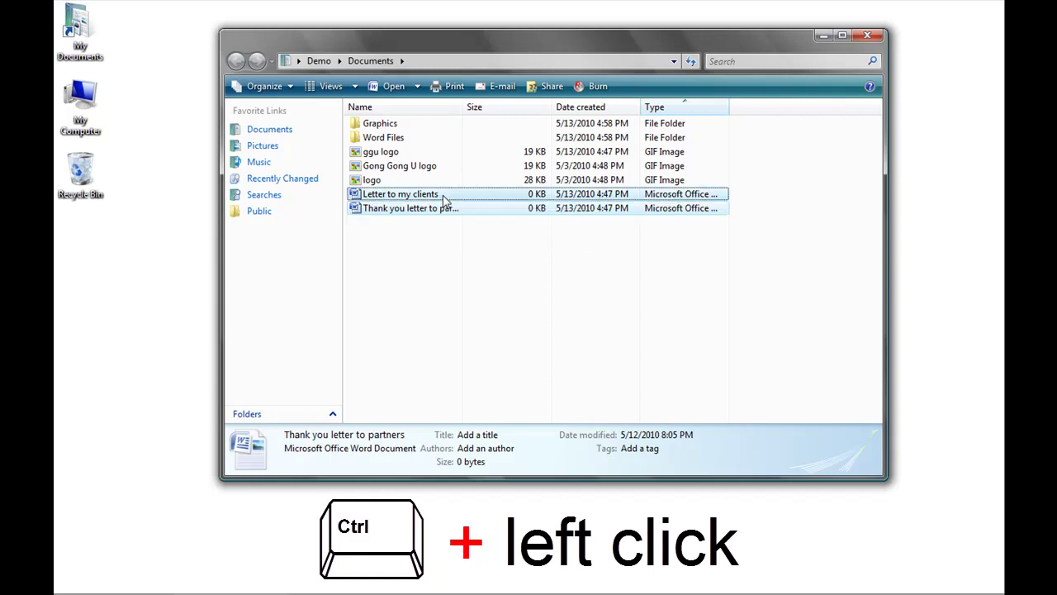
ctrl+click(437, 167)
ctrl+click(436, 180)
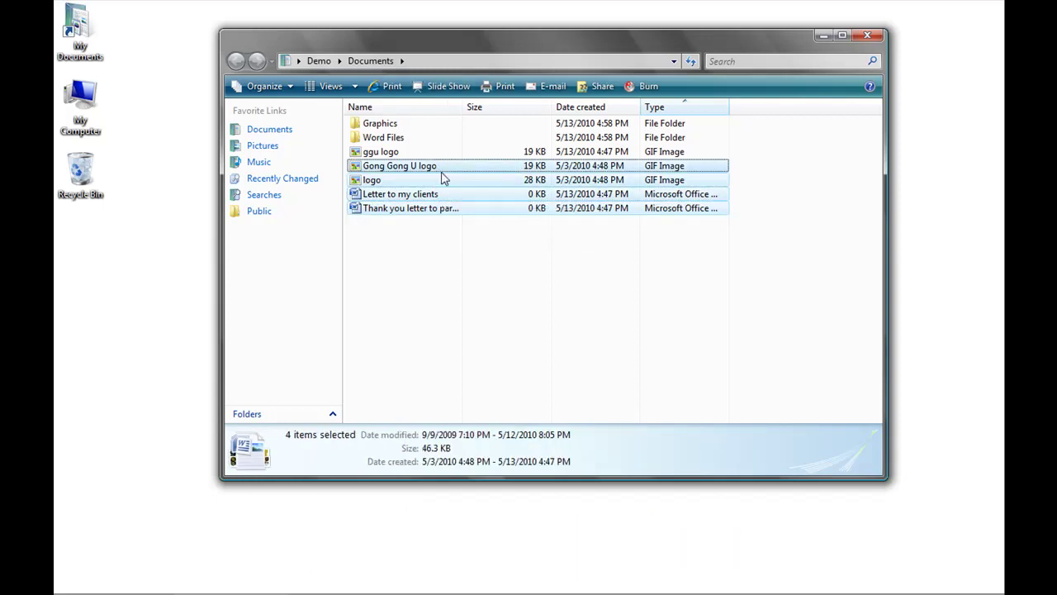
ctrl+click(436, 181)
ctrl+click(432, 166)
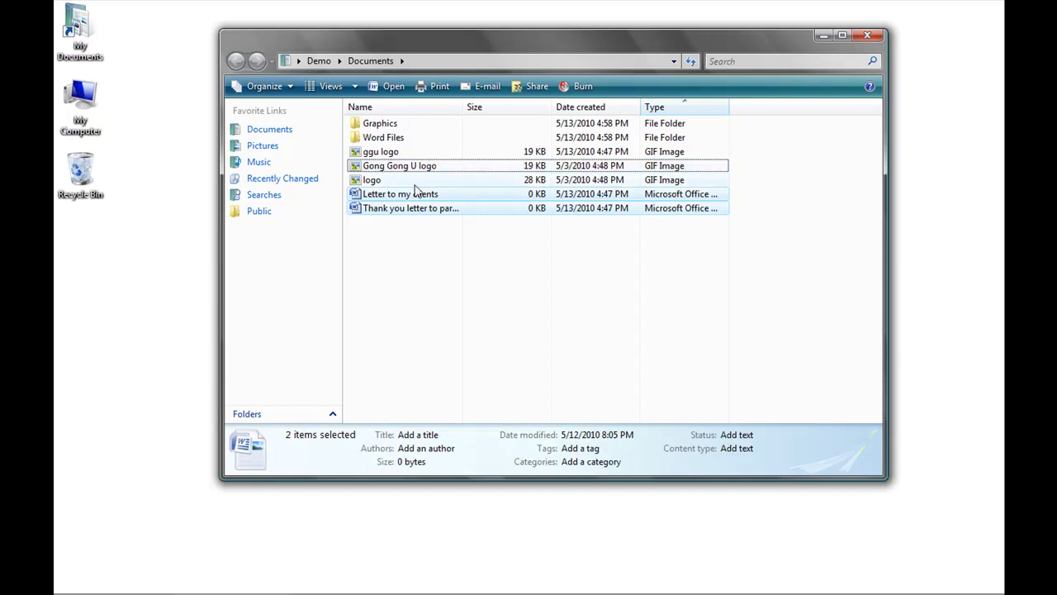
right_click(393, 252)
click(386, 247)
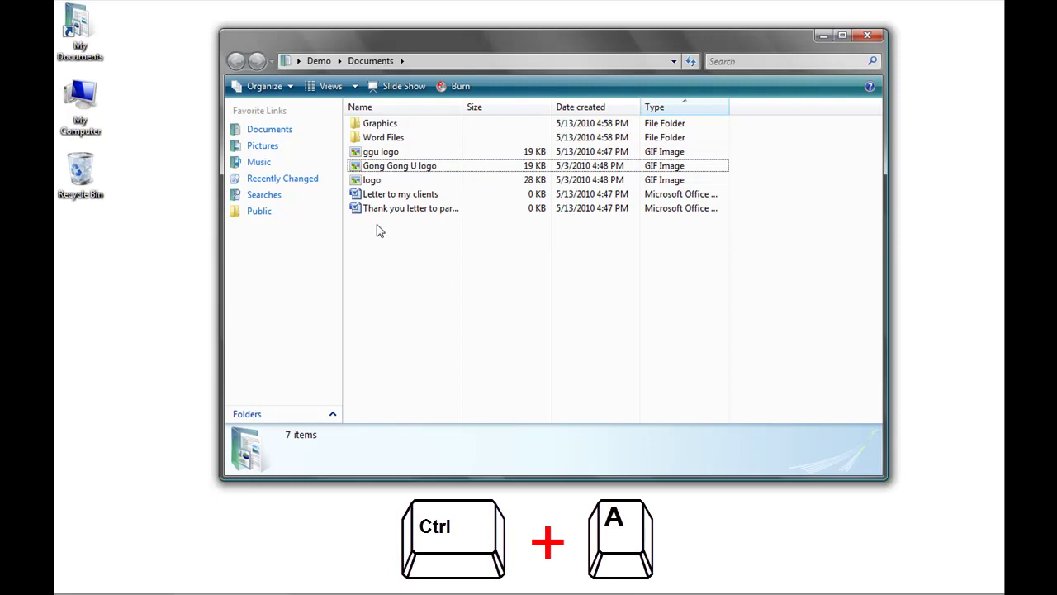
Select only the two Word letters with a drag selection box
key(ctrl+a)
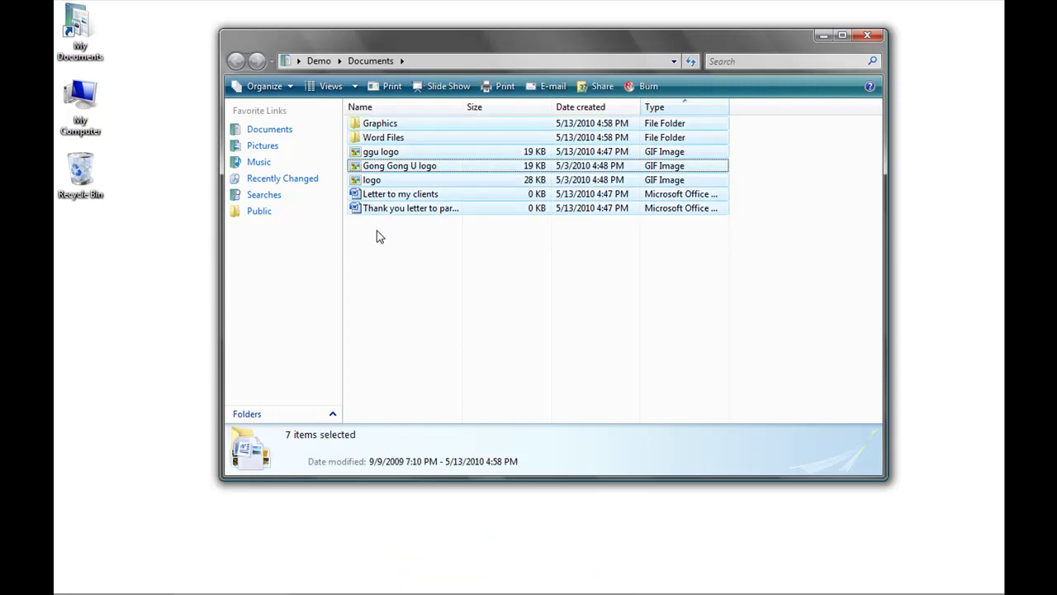
click(380, 236)
drag(399, 231, 357, 202)
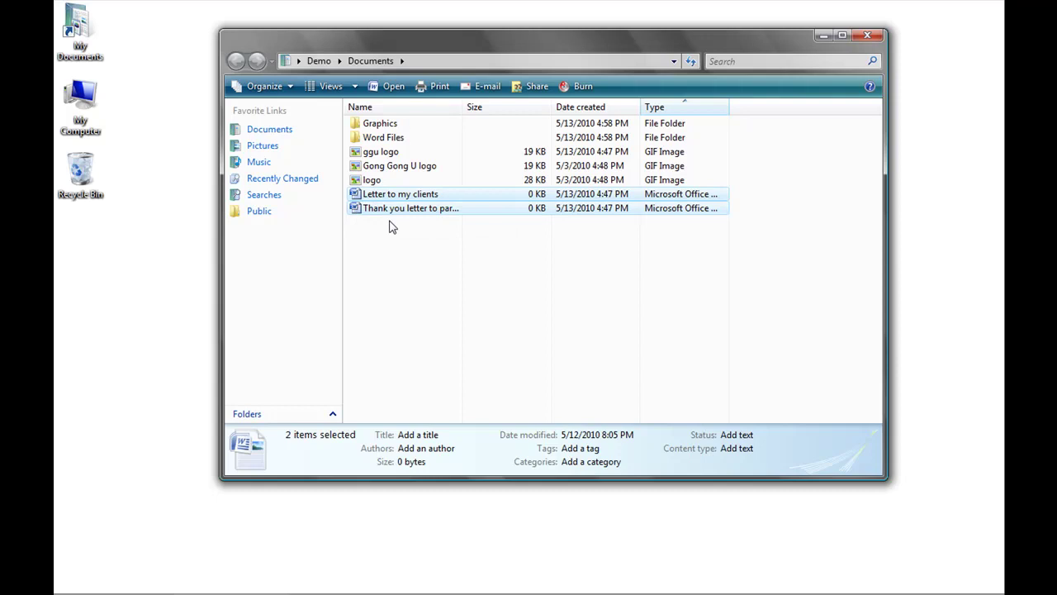
Move the two selected Word letters into the Word Files folder
key(ctrl+x)
right_click(387, 218)
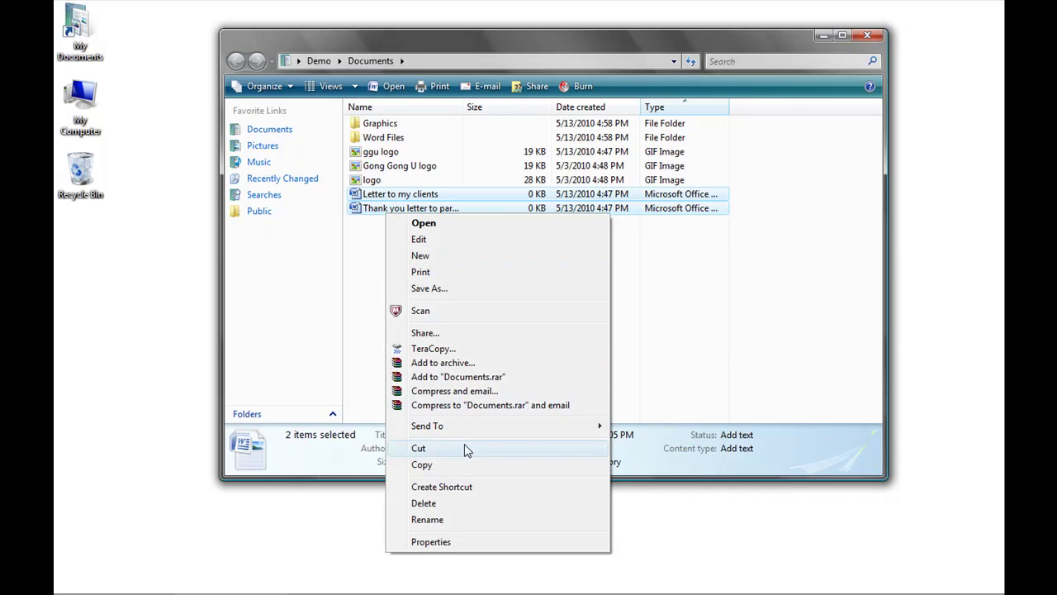
click(441, 34)
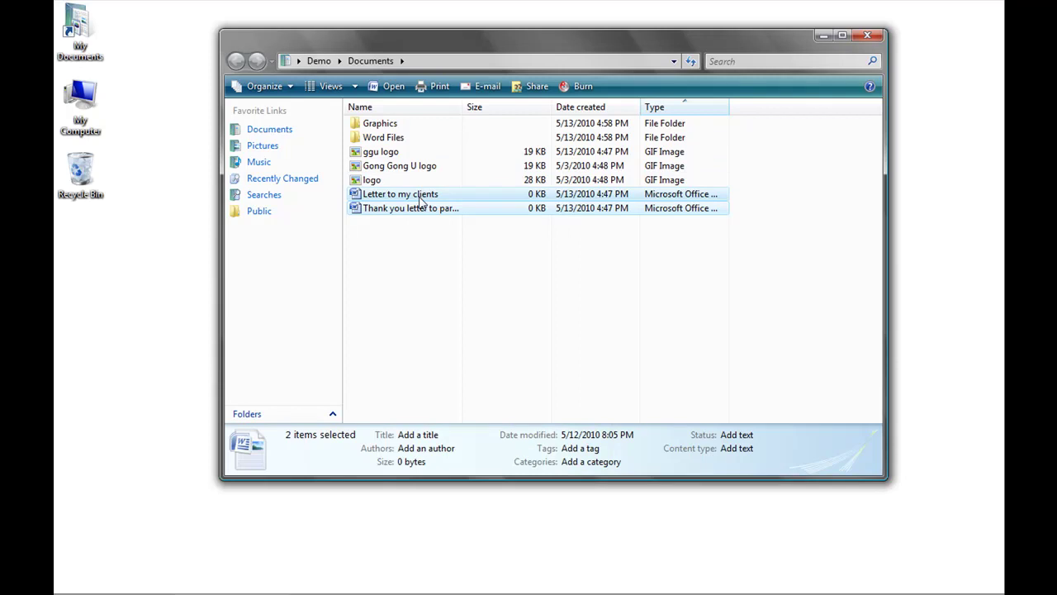
drag(421, 201, 405, 144)
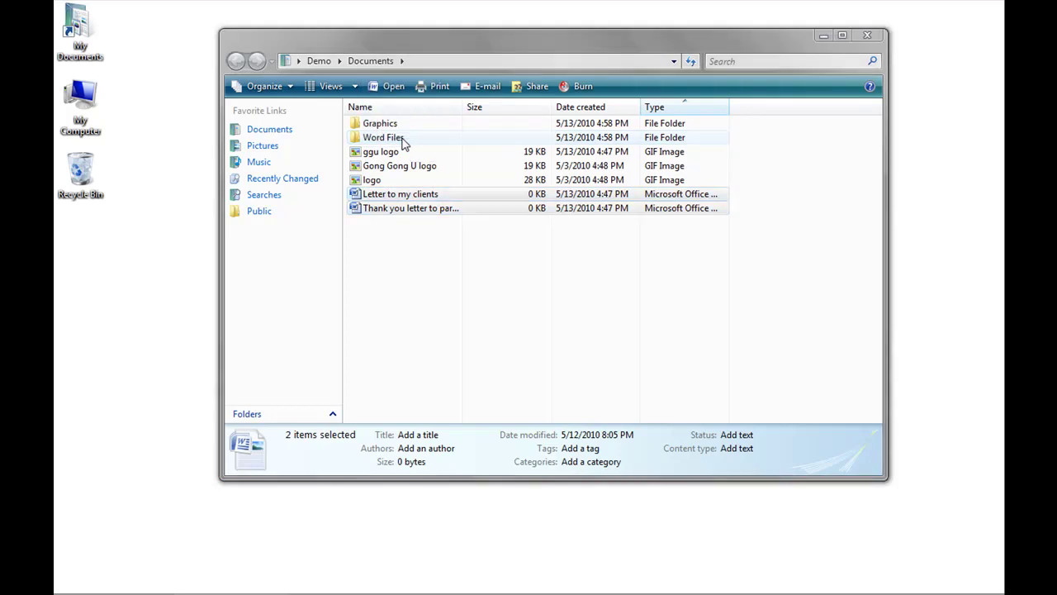
key(Delete)
click(410, 193)
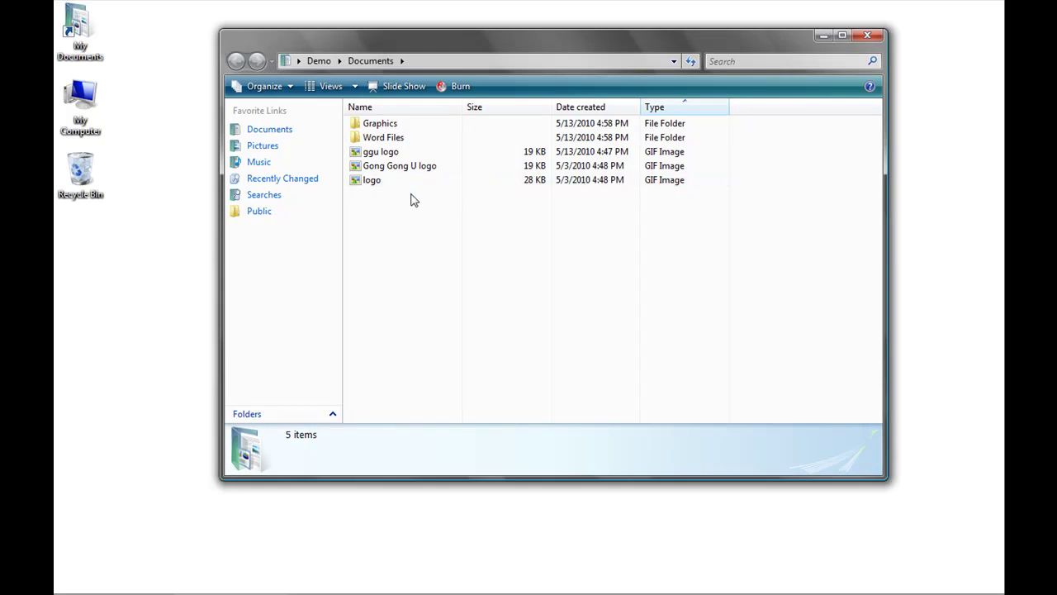
Select and copy the three GIF logos: ggu logo, Gong Gong U logo and logo
drag(410, 195, 368, 159)
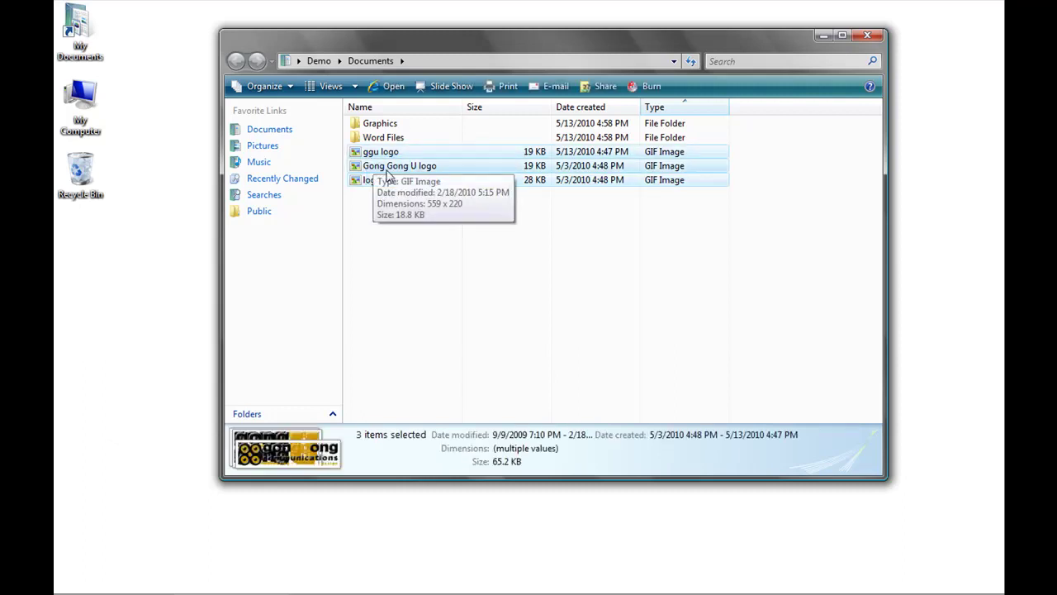
key(ctrl+c)
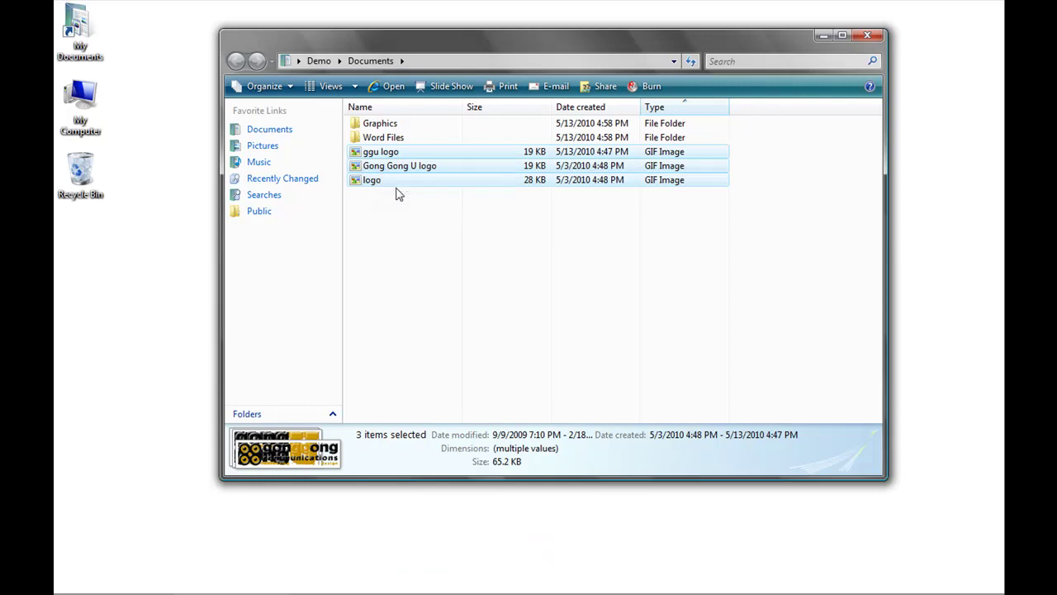
double_click(393, 180)
right_click(393, 180)
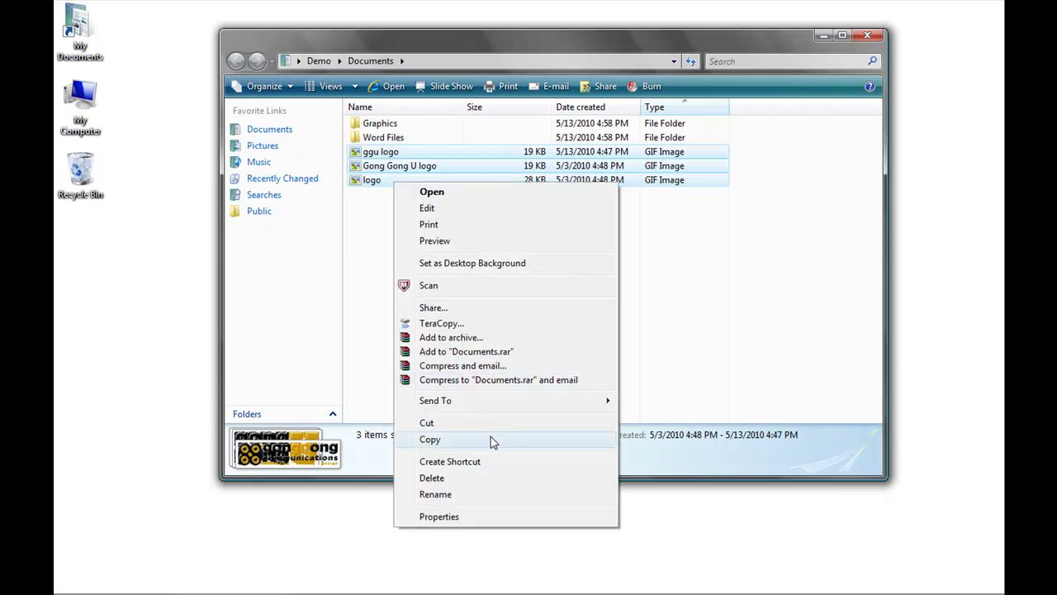
click(430, 439)
Open the Graphics folder
double_click(388, 123)
key(BackSpace)
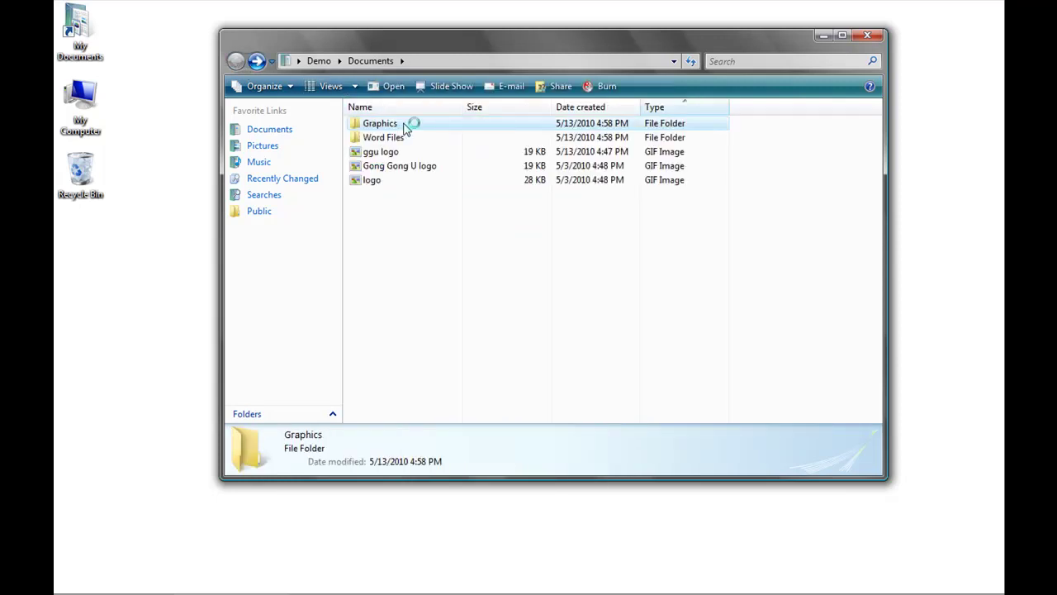
double_click(401, 124)
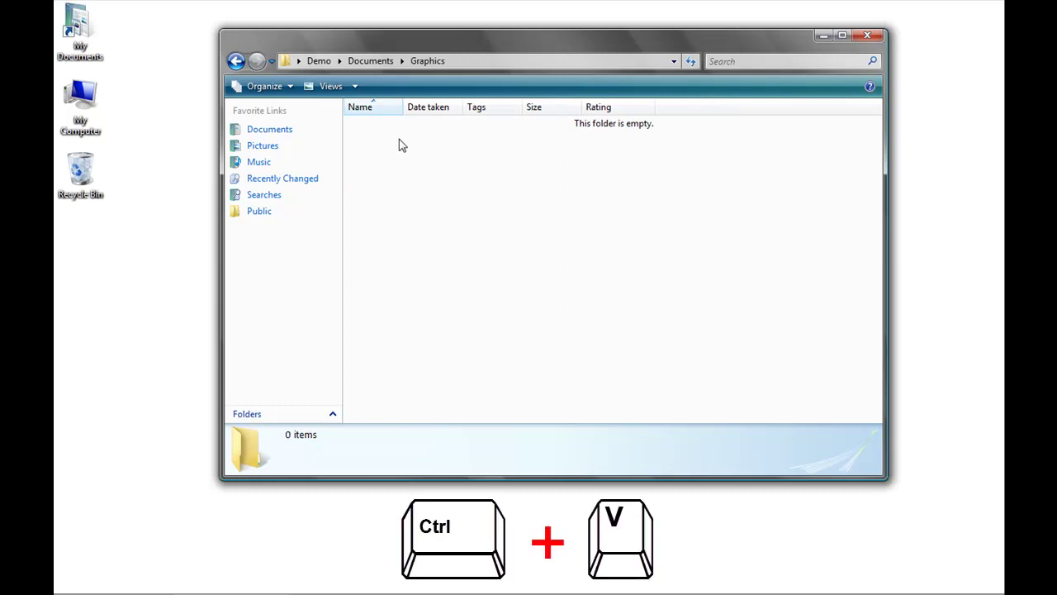
Paste the three GIF logos into Graphics and return to the Documents folder
key(ctrl+v)
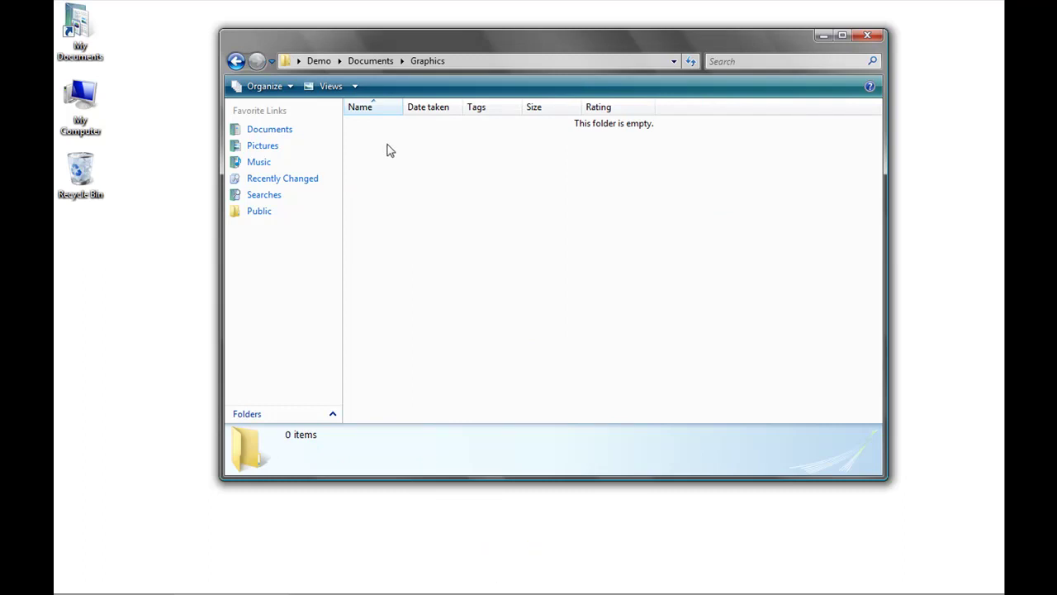
right_click(384, 144)
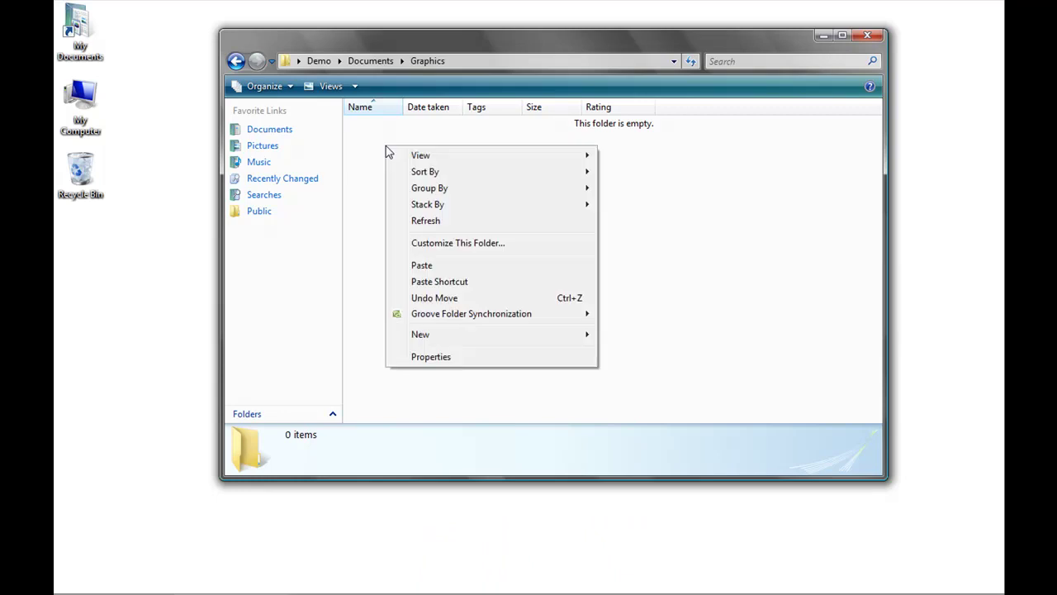
click(453, 266)
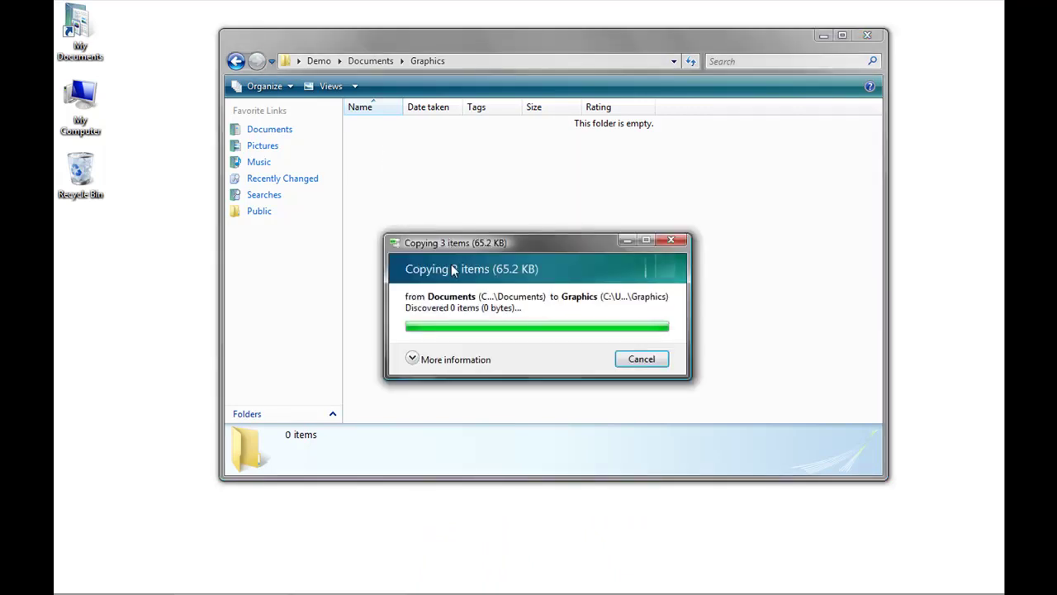
click(380, 62)
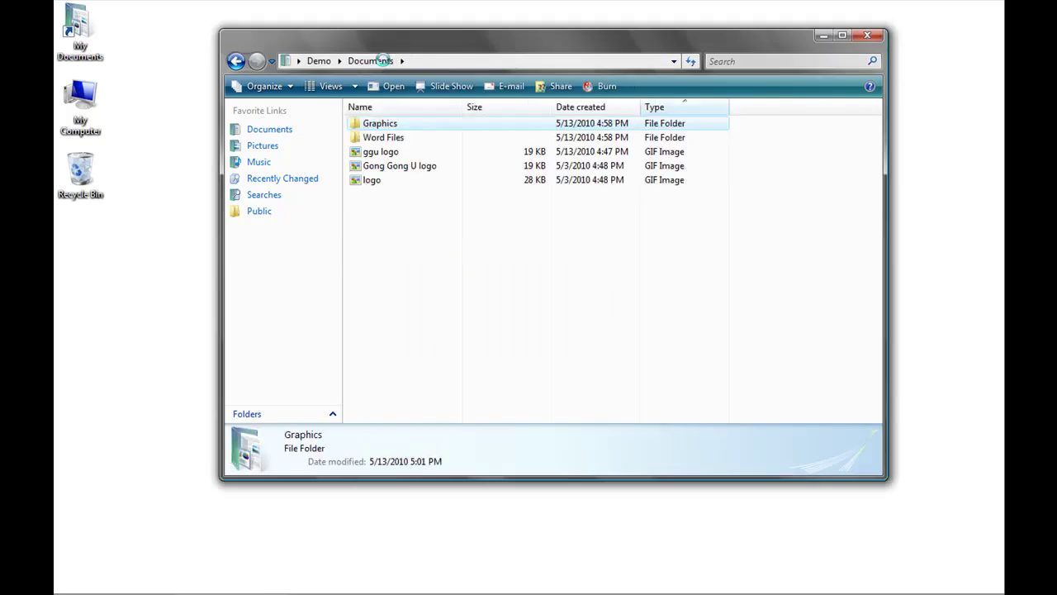
Select the three GIF logos (ggu logo, Gong Gong U logo, logo) in Documents and delete them
click(398, 198)
drag(404, 205, 370, 160)
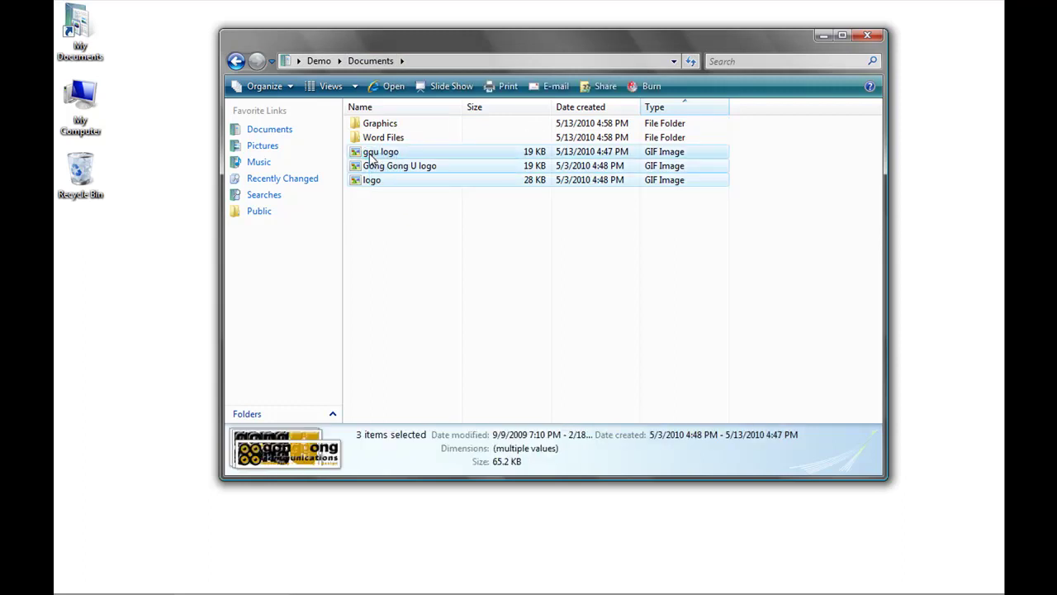
right_click(460, 185)
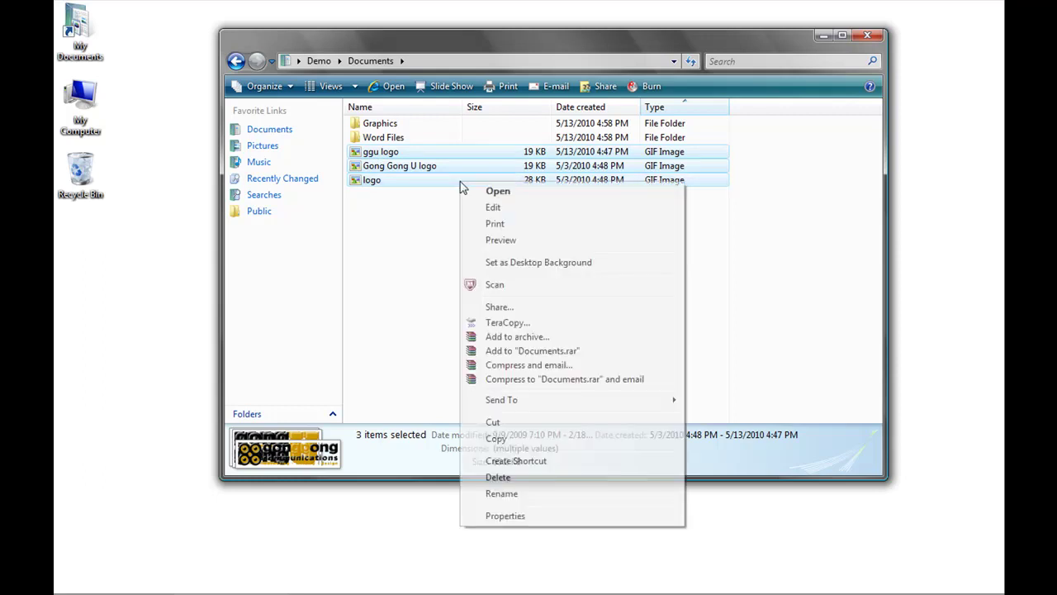
click(500, 478)
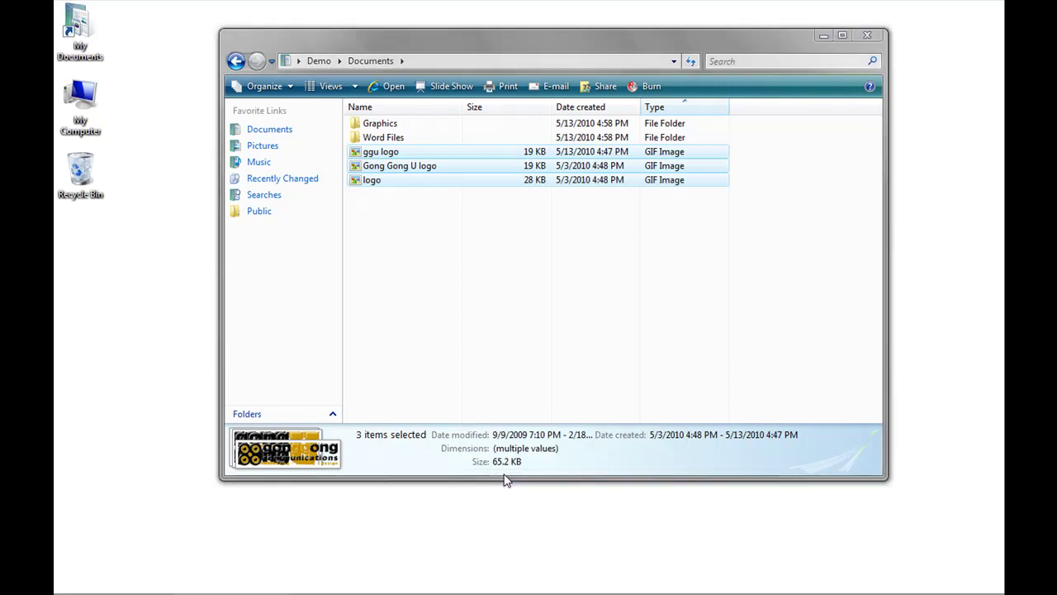